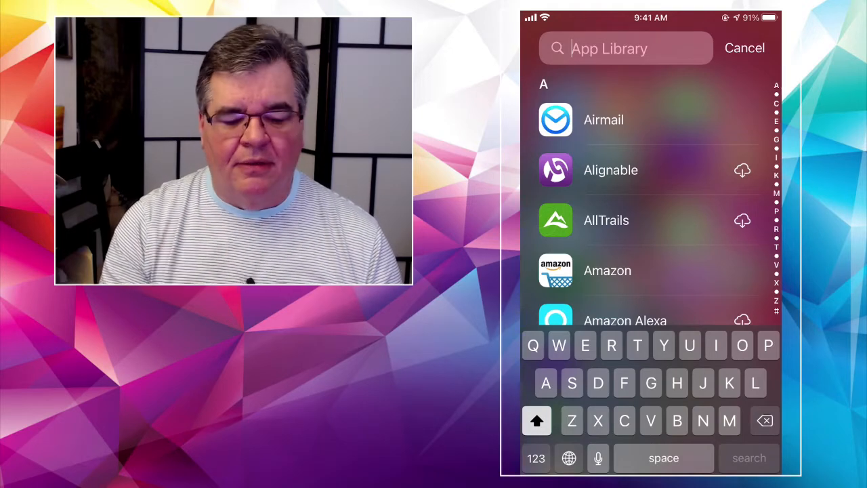
scroll(650, 271, "down", 3)
scroll(650, 271, "up", 3)
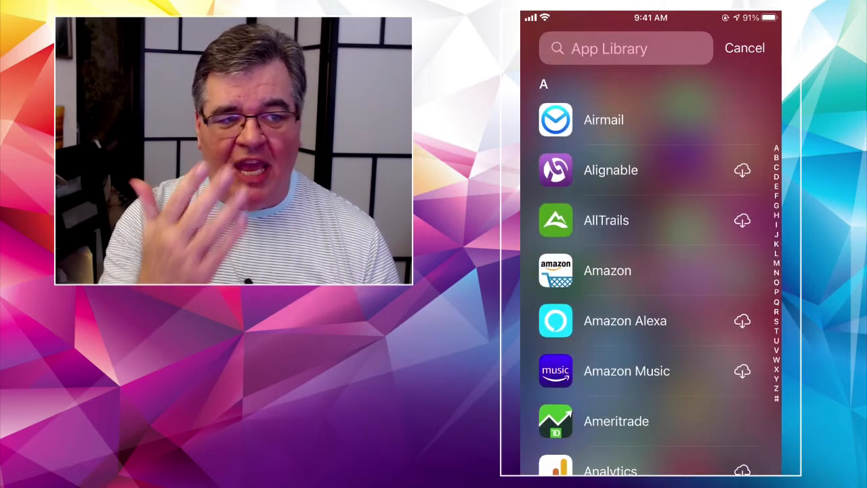
scroll(650, 271, "down", 2)
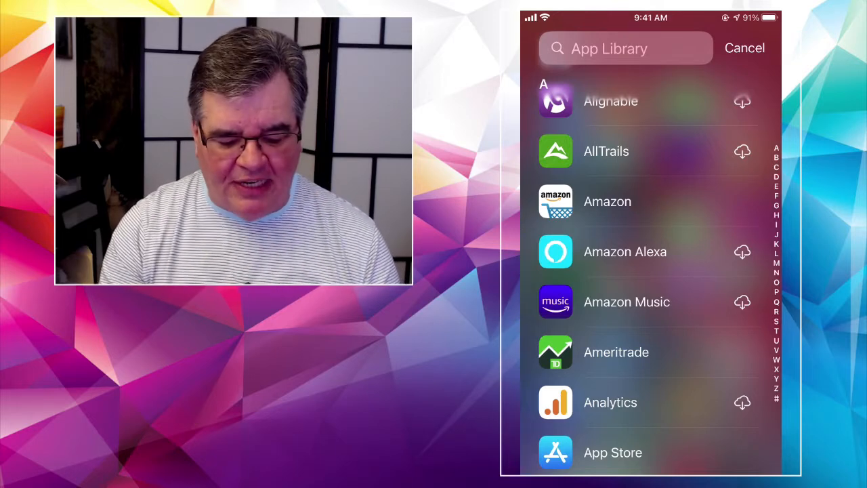
Jump to the M section of the App Library list via the side index.
left_click(776, 263)
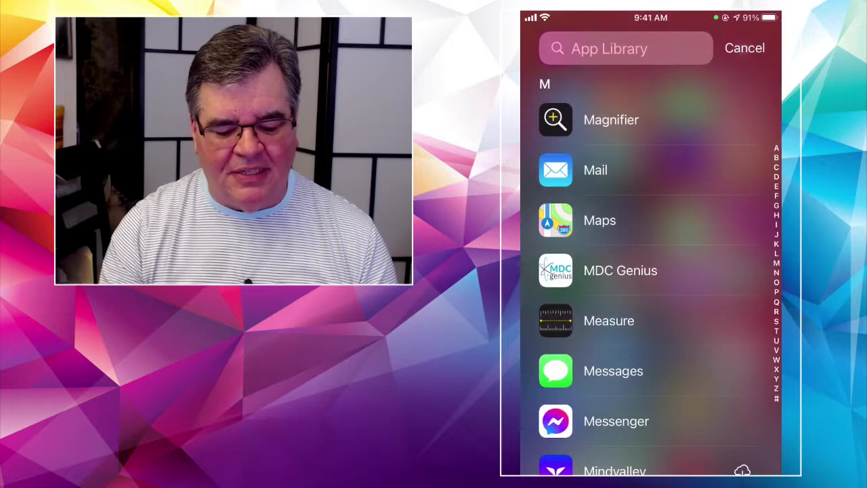
scroll(650, 271, "down", 10)
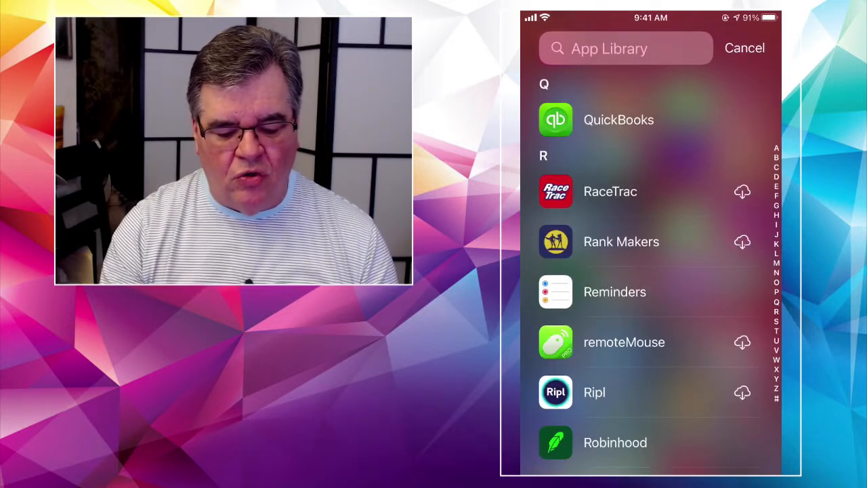
scroll(651, 271, "up", 1)
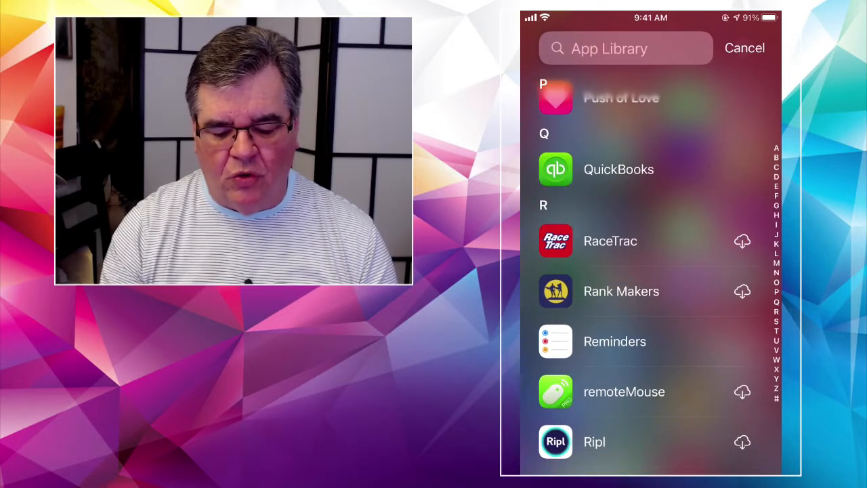
scroll(650, 271, "up", 10)
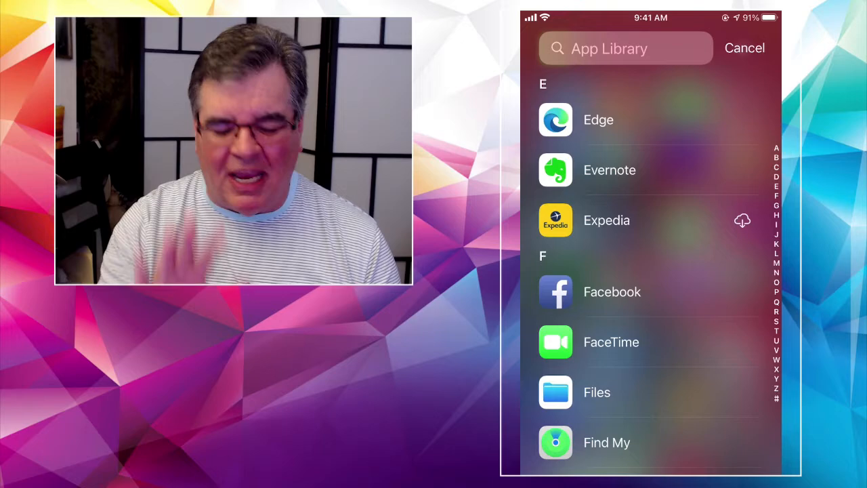
scroll(650, 271, "up", 5)
scroll(650, 271, "up", 5)
scroll(650, 271, "up", 5)
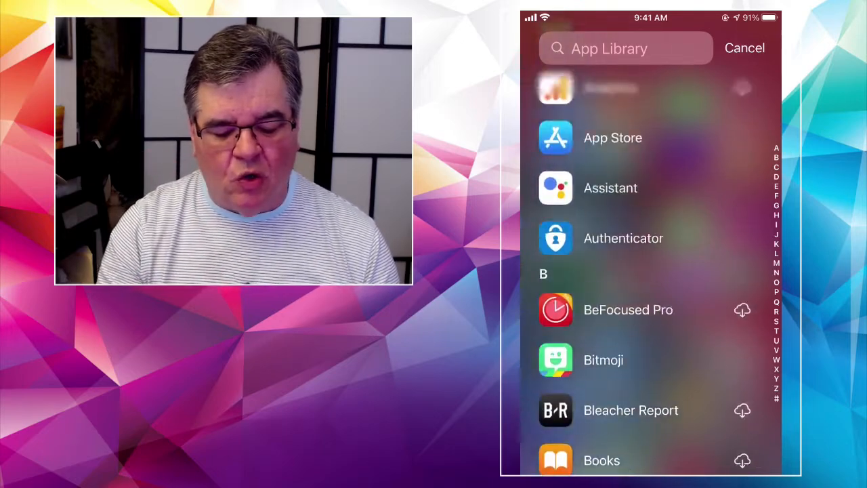
scroll(650, 270, "down", 5)
scroll(650, 271, "down", 5)
scroll(650, 271, "down", 5)
scroll(651, 271, "down", 5)
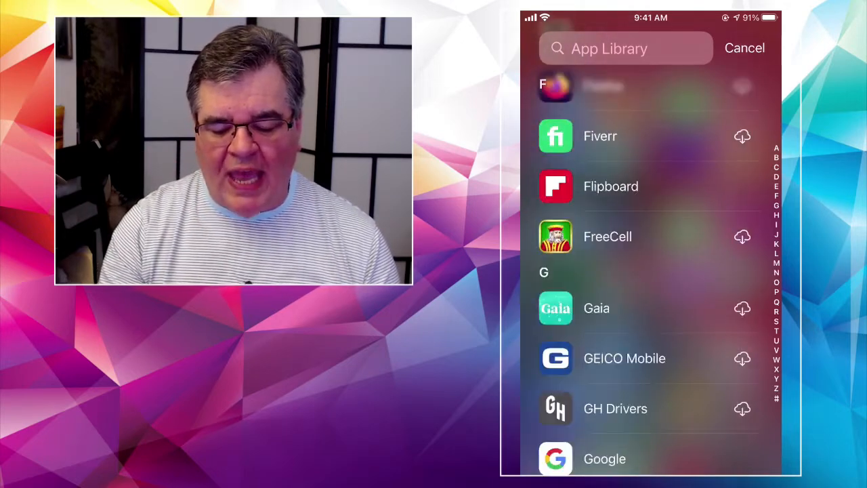
scroll(650, 271, "down", 5)
scroll(650, 271, "up", 5)
scroll(651, 271, "up", 5)
scroll(650, 271, "up", 3)
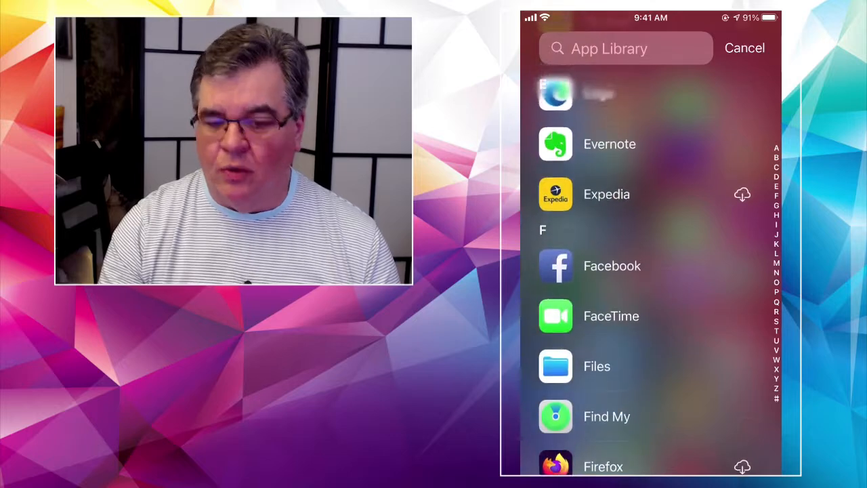
scroll(650, 271, "up", 5)
scroll(651, 271, "up", 2)
scroll(650, 271, "up", 2)
scroll(651, 271, "down", 5)
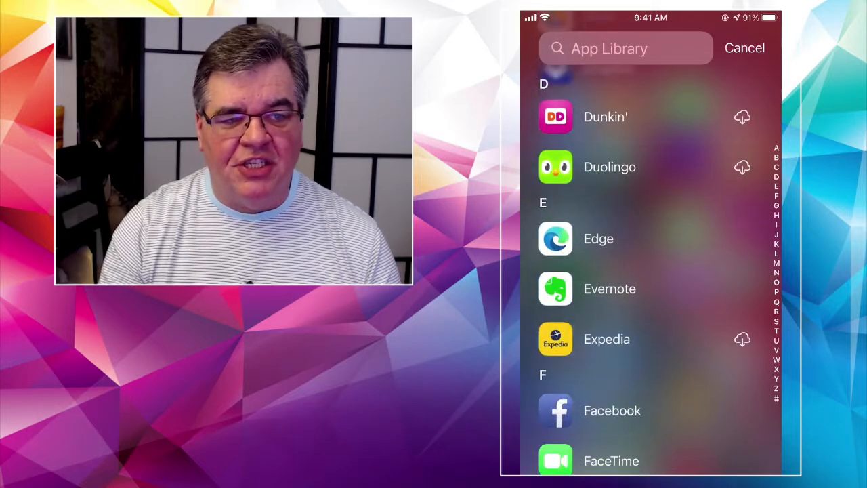
scroll(650, 271, "down", 3)
scroll(651, 271, "down", 2)
scroll(650, 271, "down", 3)
scroll(650, 271, "down", 2)
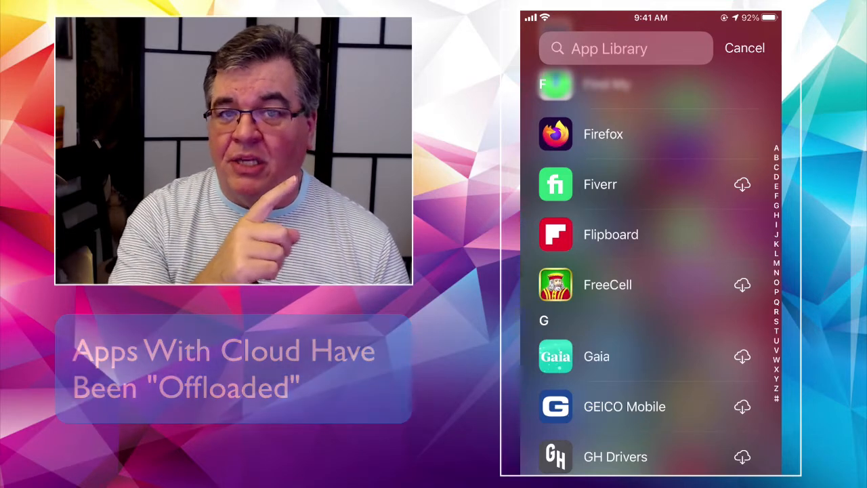
left_click(603, 134)
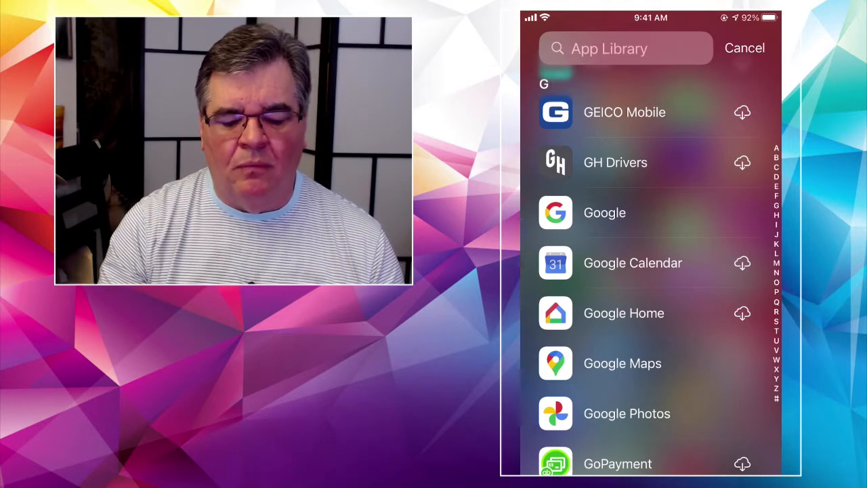
scroll(650, 271, "down", 3)
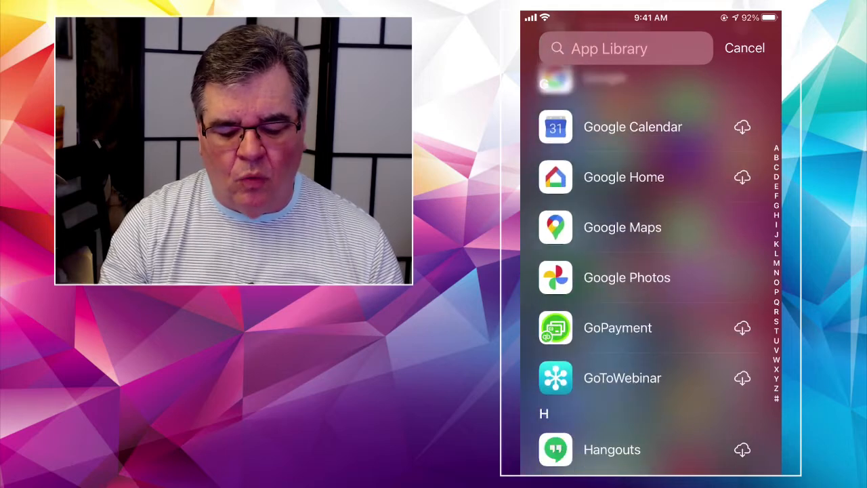
scroll(651, 271, "down", 5)
scroll(651, 271, "up", 3)
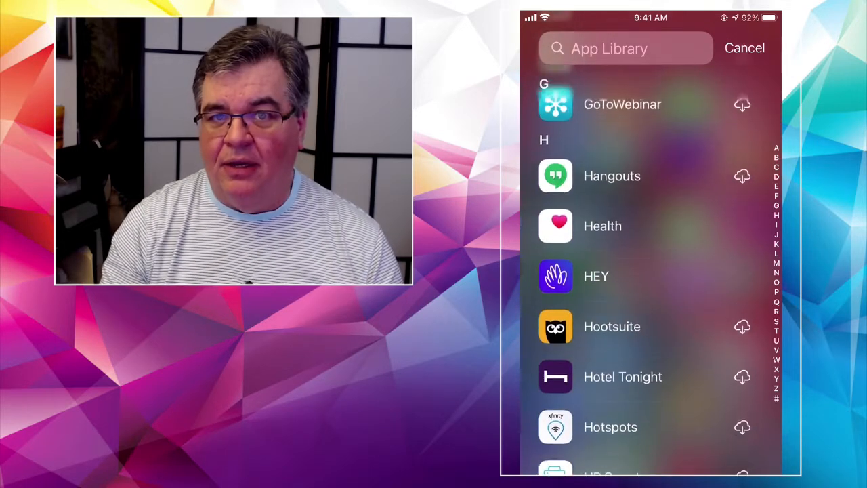